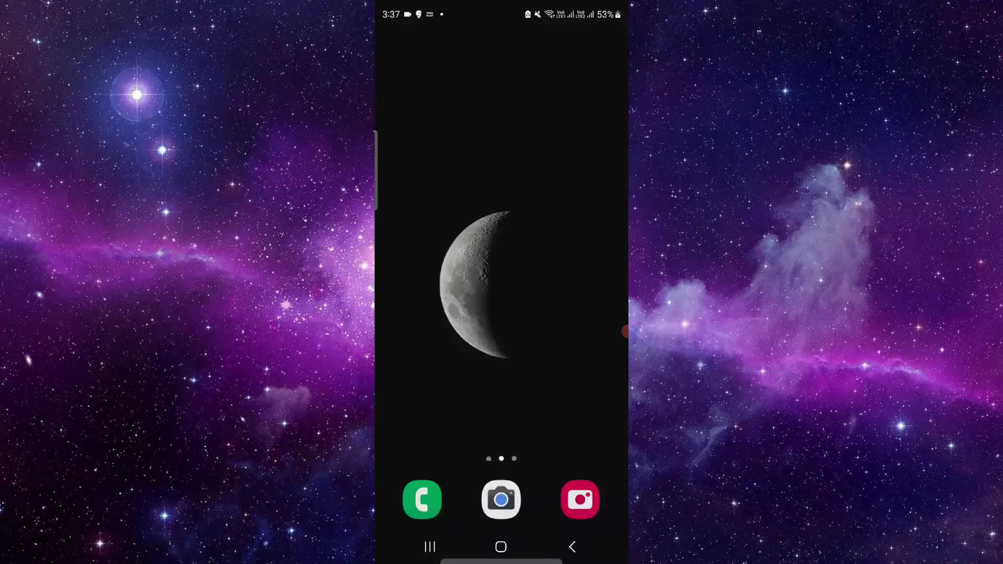
Step: Open the Walgreens App info page from the app drawer
mouse_move(502, 392)
mouse_down()
mouse_move(502, 157)
mouse_move(501, 392)
mouse_up()
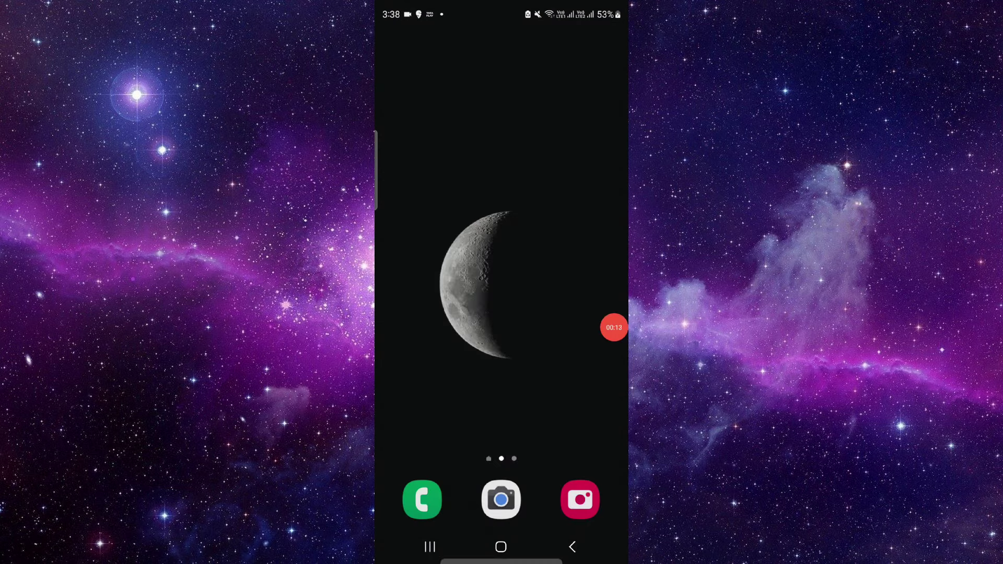
drag(470, 392, 470, 196)
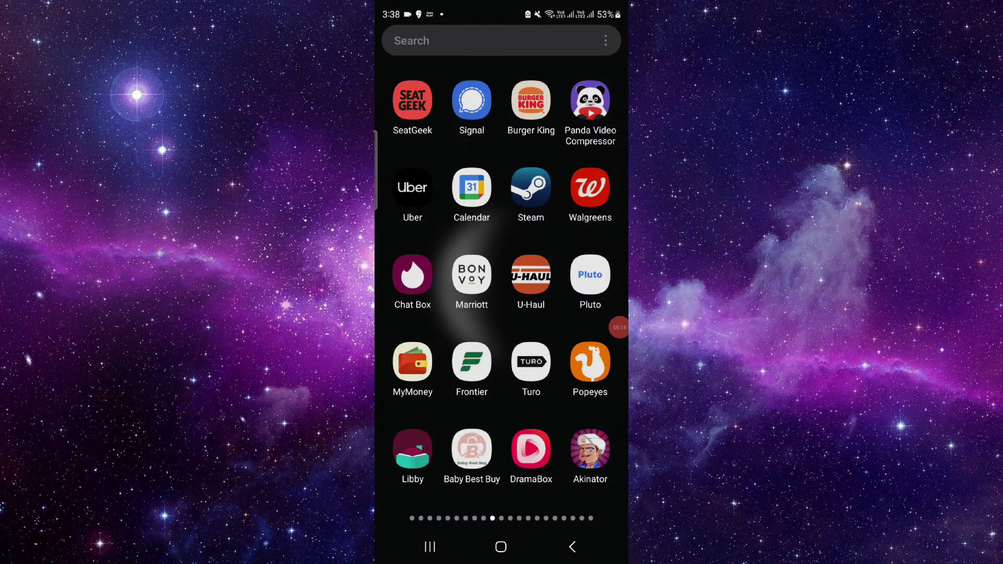
click(590, 188)
Step: Clear and confirm deleting all Walgreens data so Data reads 0 B, then return to App info
click(442, 507)
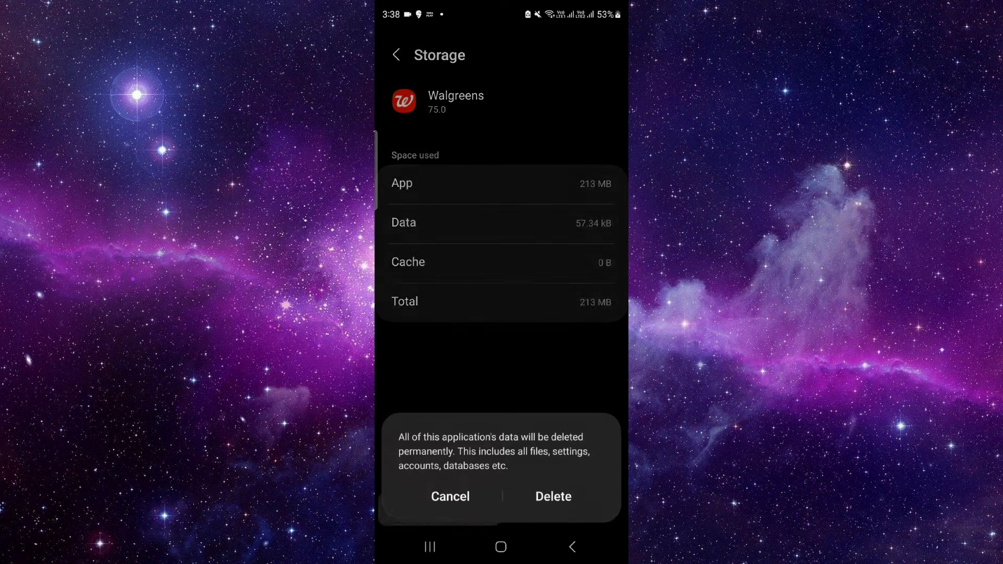
click(553, 492)
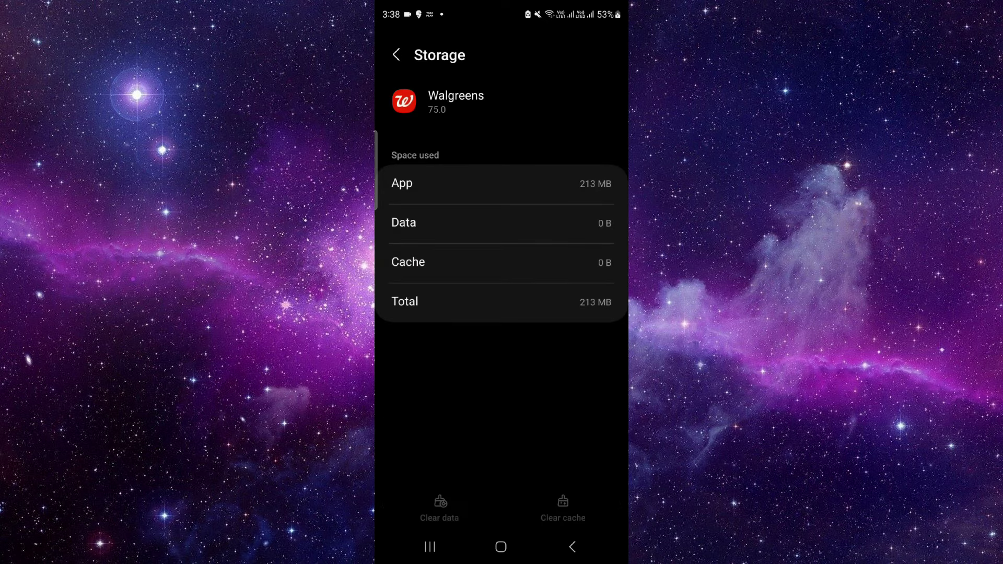
click(573, 547)
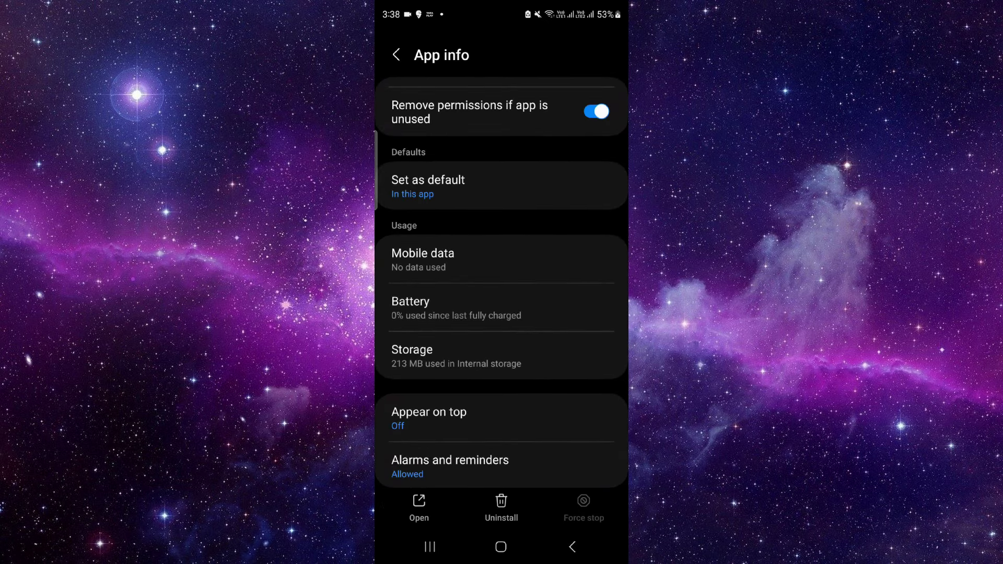
scroll(501, 314, down, 3)
Step: Leave the Walgreens page and show the Recents overview, which lists no app cards
click(471, 345)
click(429, 546)
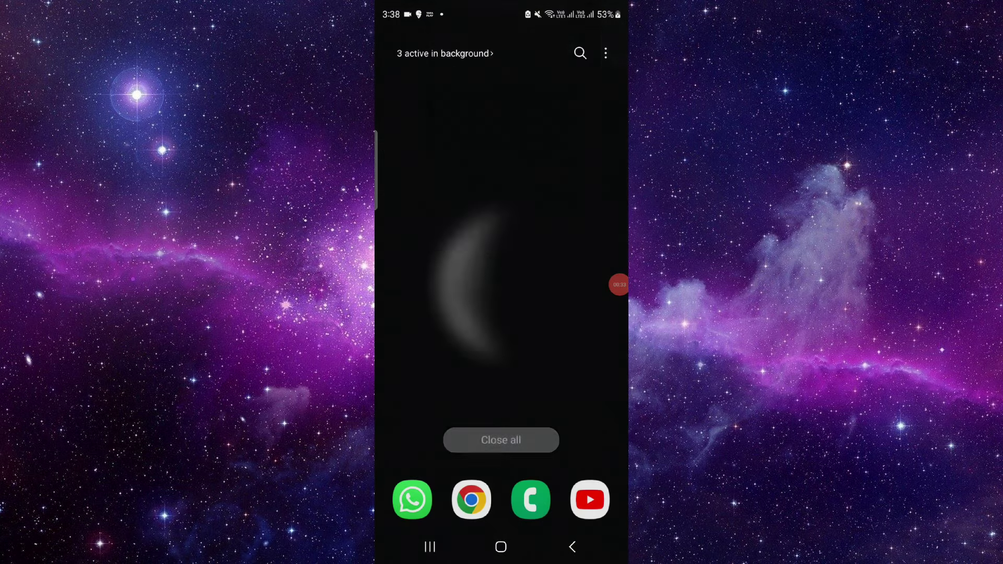